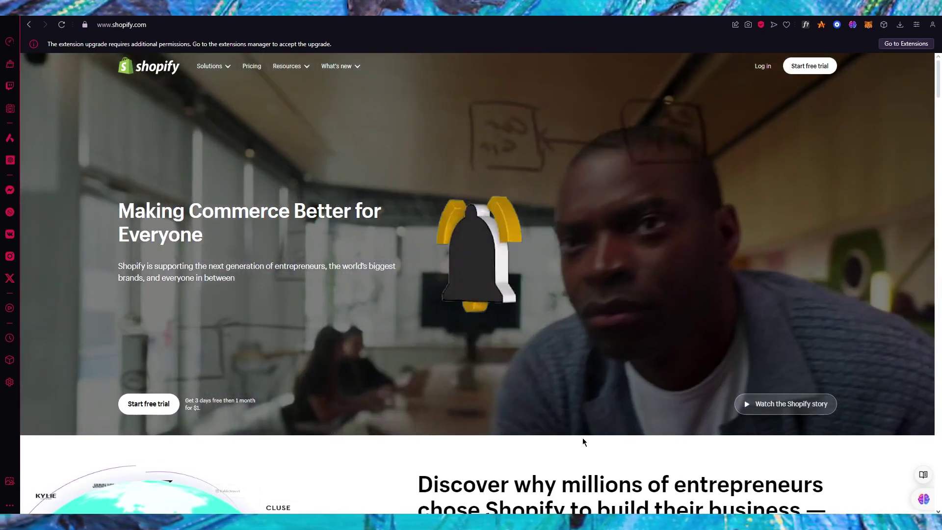
Scroll through the shopify.com homepage before starting the free trial.
scroll(583, 441, down, 10)
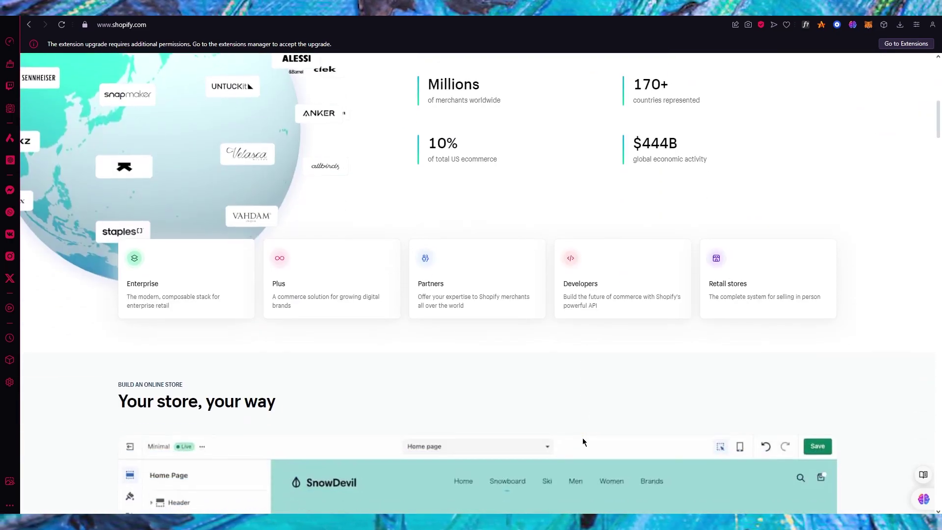
scroll(581, 441, up, 10)
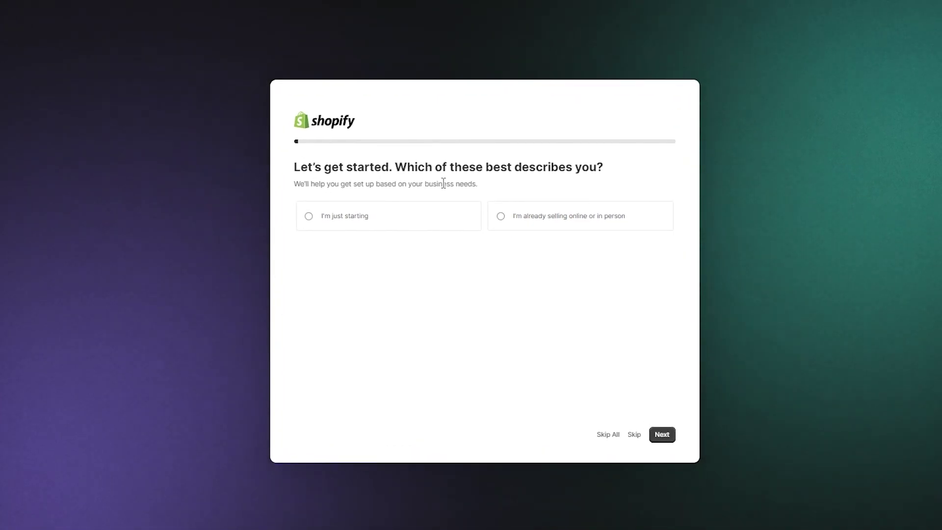
Answer onboarding: already selling, no other platform, online store, own products, based in Pakistan.
click(387, 223)
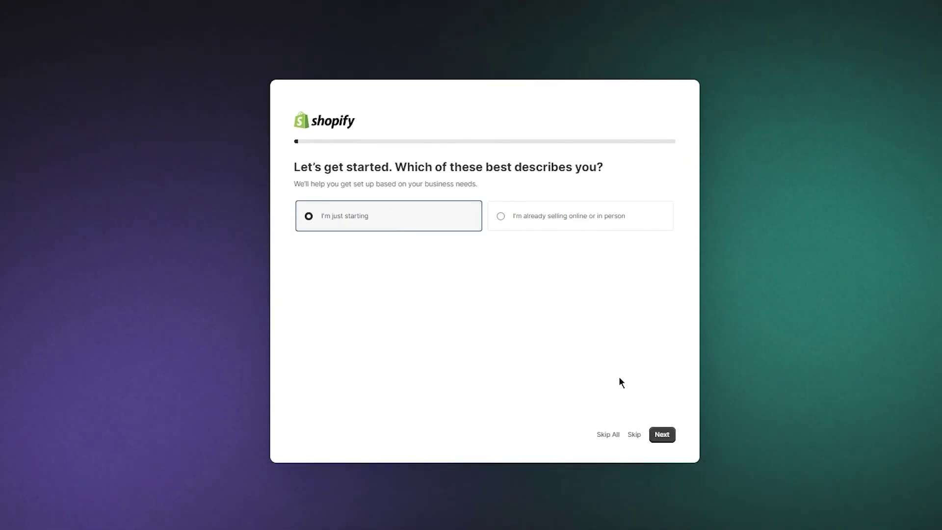
click(540, 242)
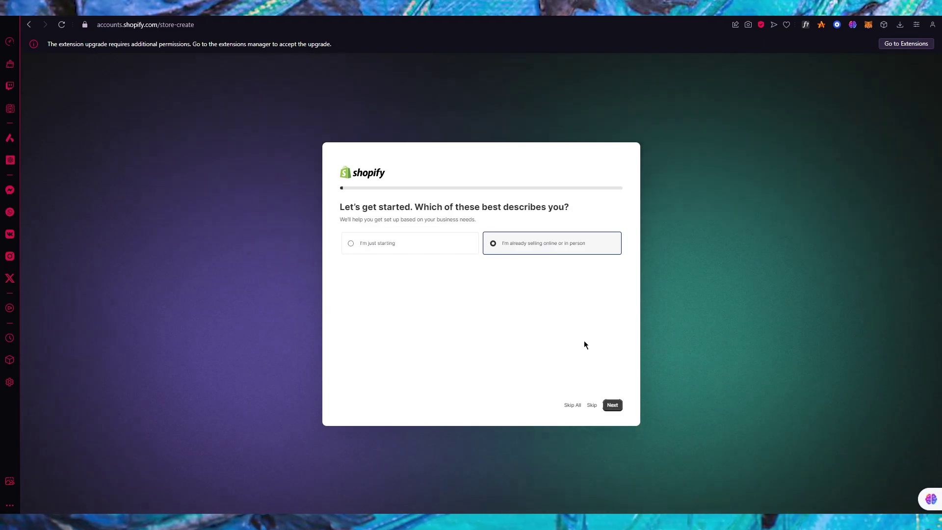
click(614, 405)
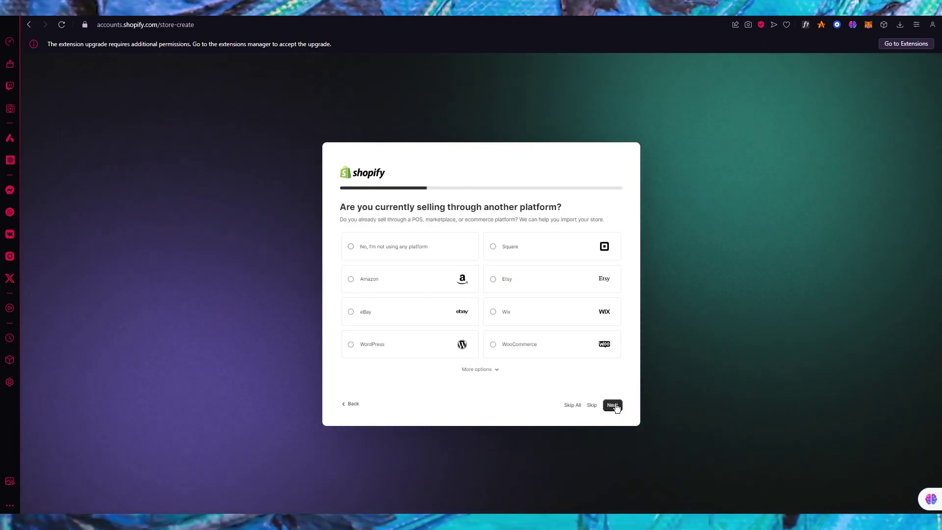
click(411, 250)
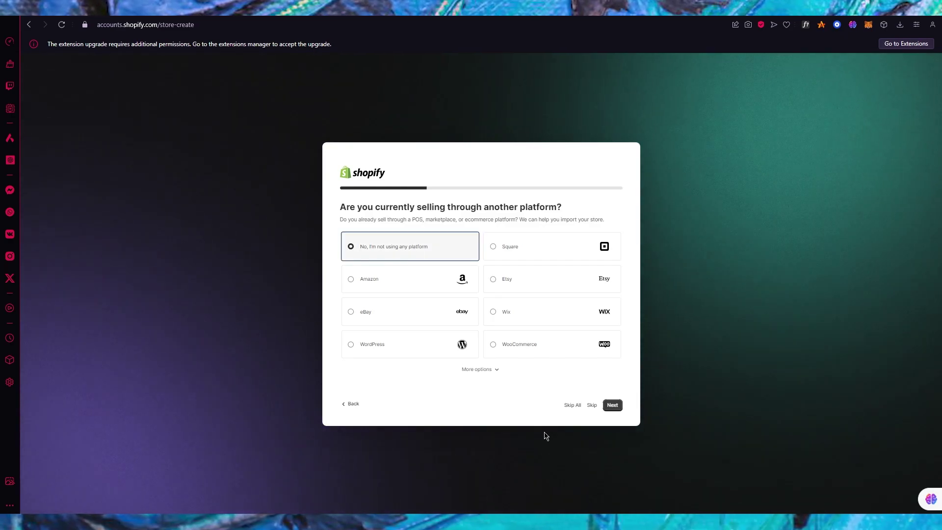
click(614, 407)
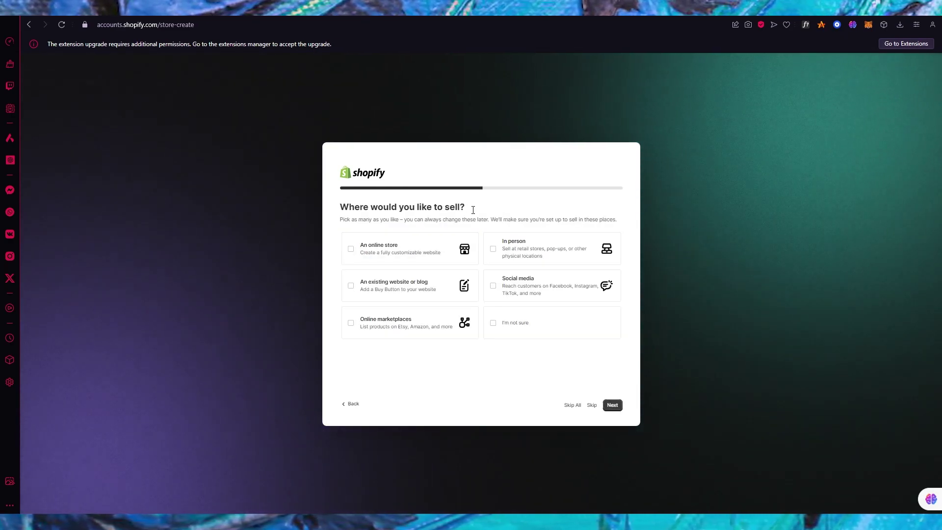
click(407, 248)
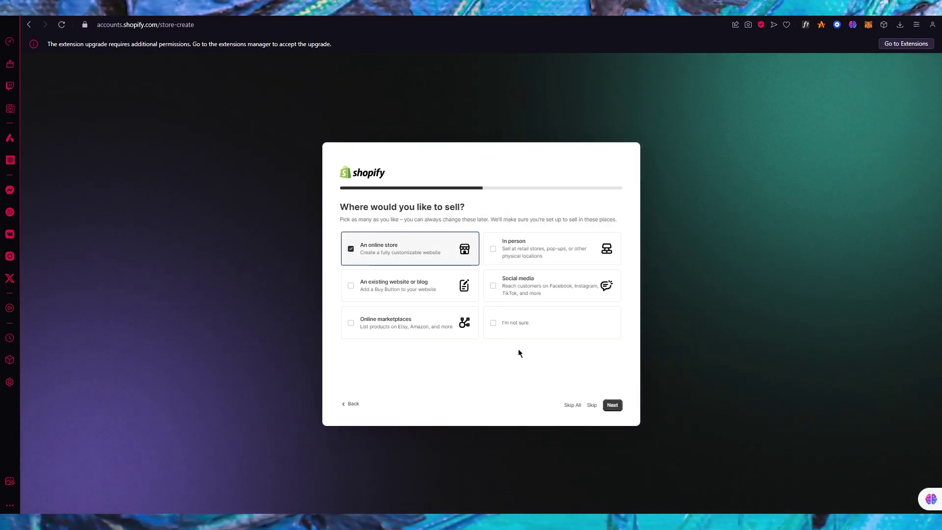
click(613, 406)
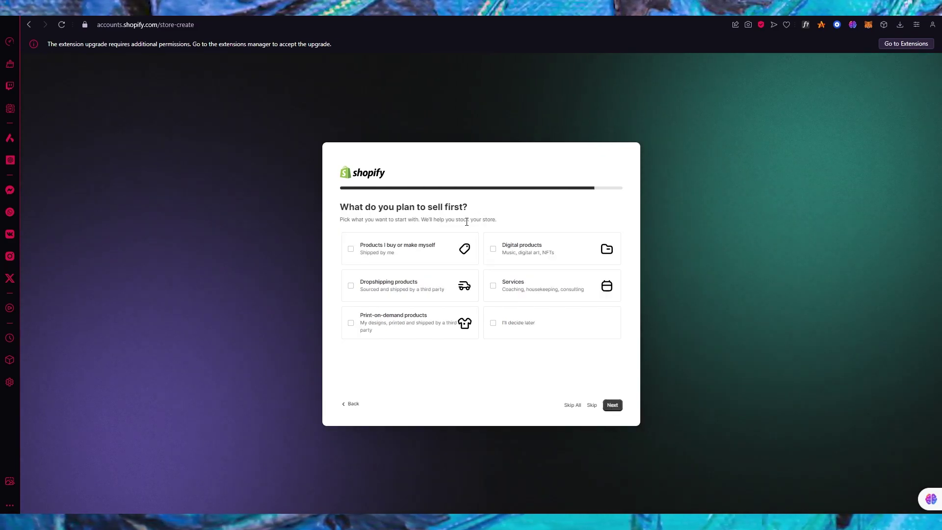
click(426, 249)
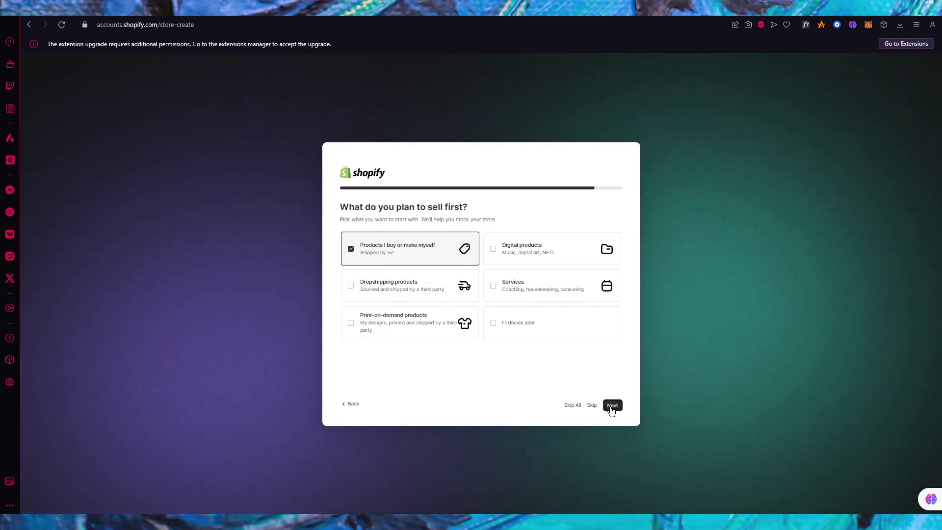
click(612, 405)
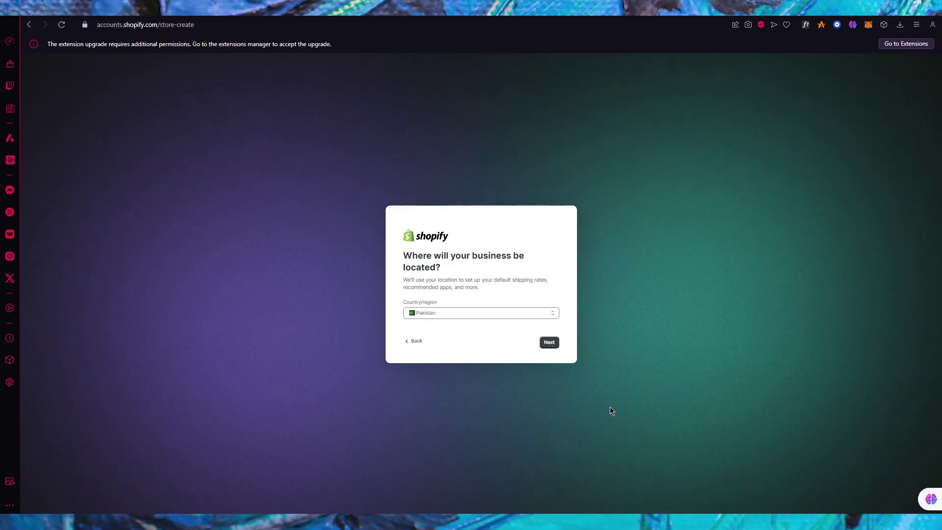
click(549, 344)
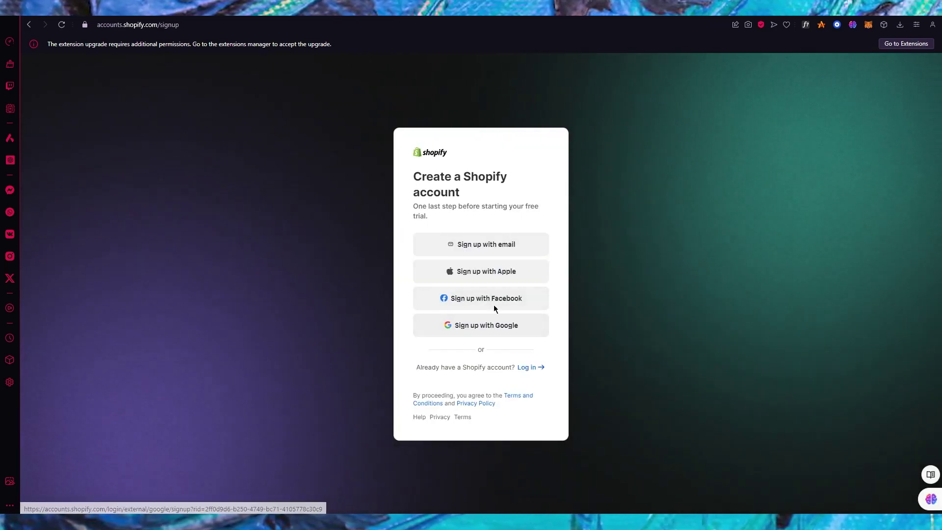
Sign up with the copied temporary email address and a password to create the account.
click(490, 238)
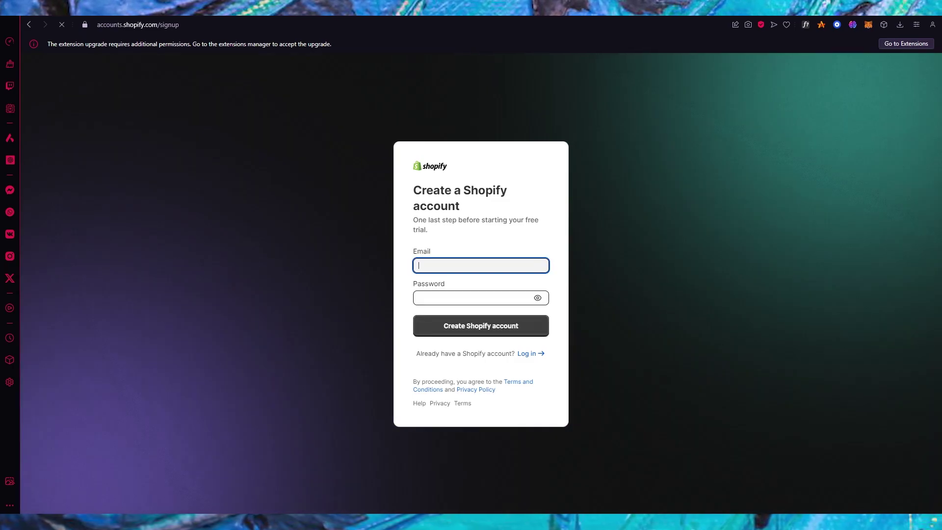
key(ctrl+Tab)
click(577, 154)
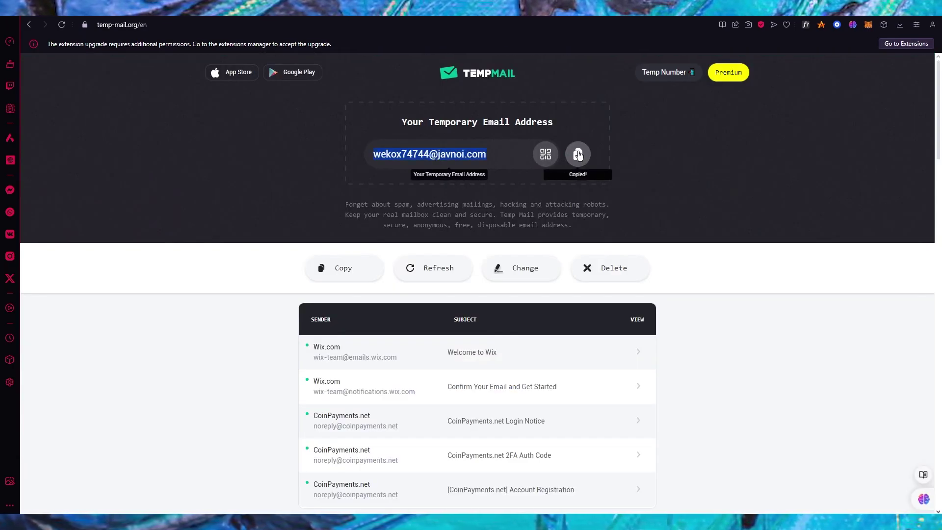
key(ctrl+shift+Tab)
click(444, 263)
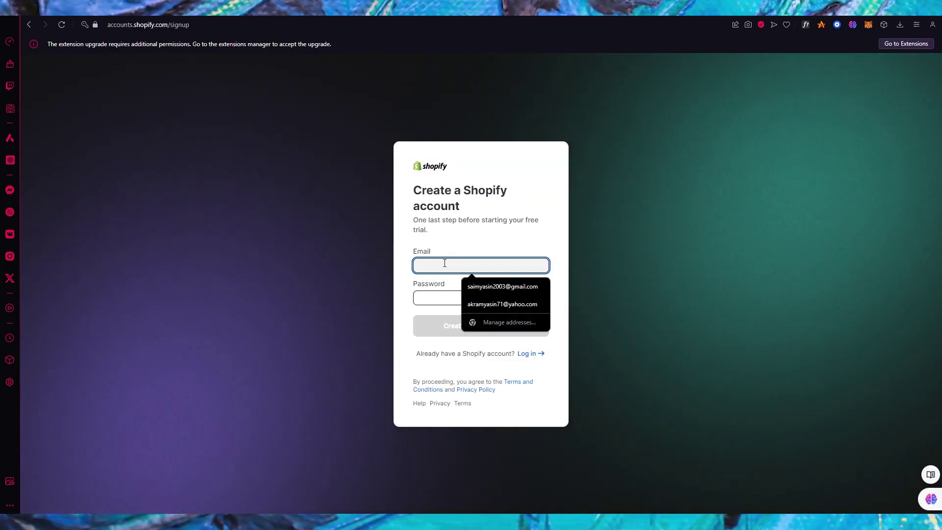
key(ctrl+v)
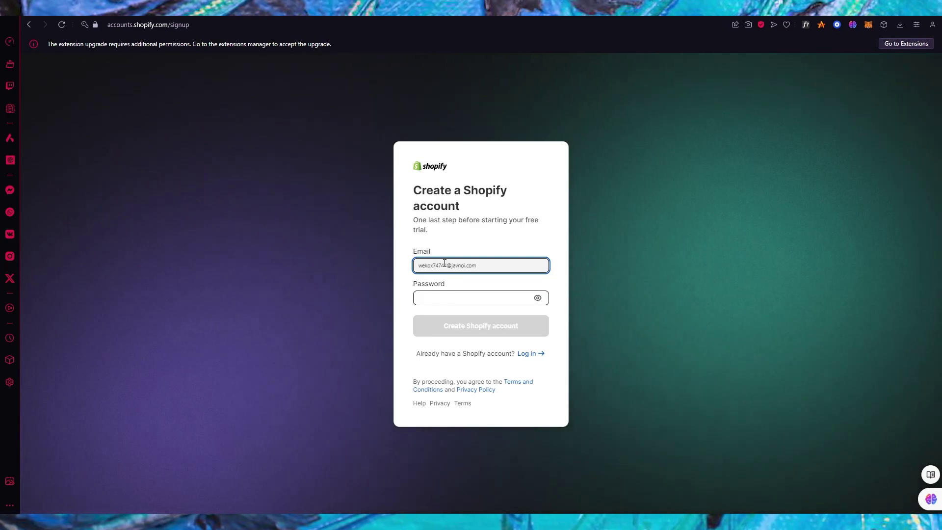
click(443, 304)
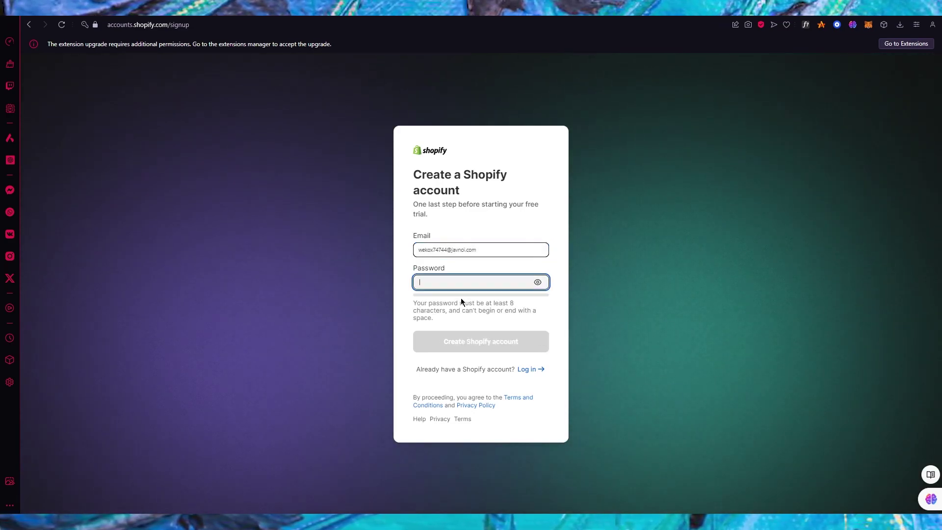
text(••••)
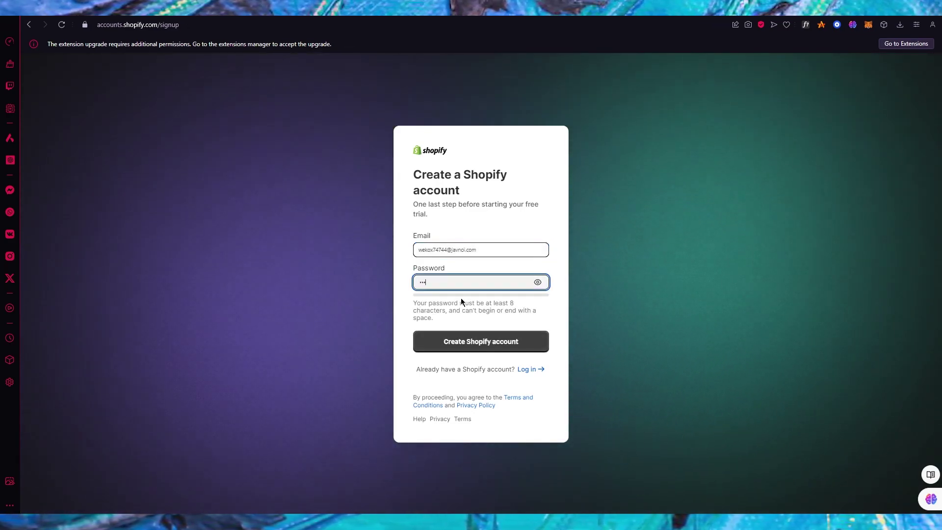
text(•••••)
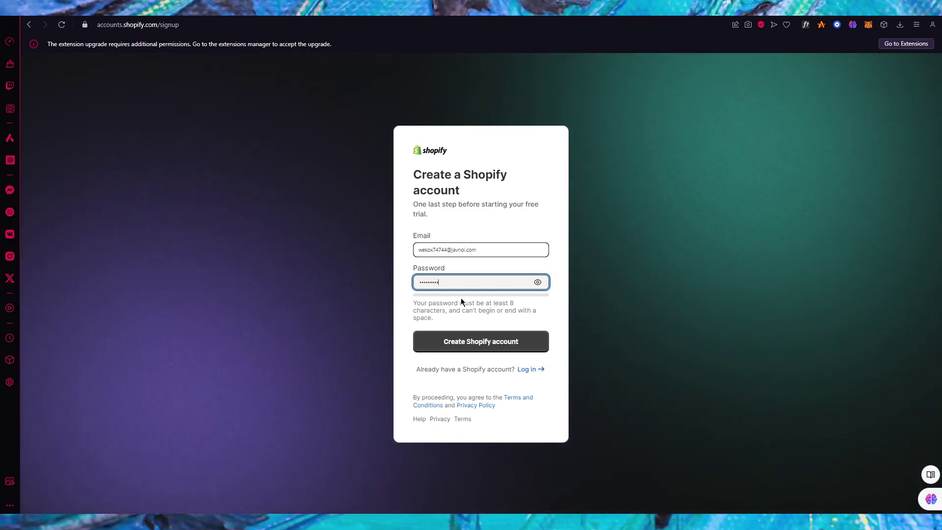
click(484, 337)
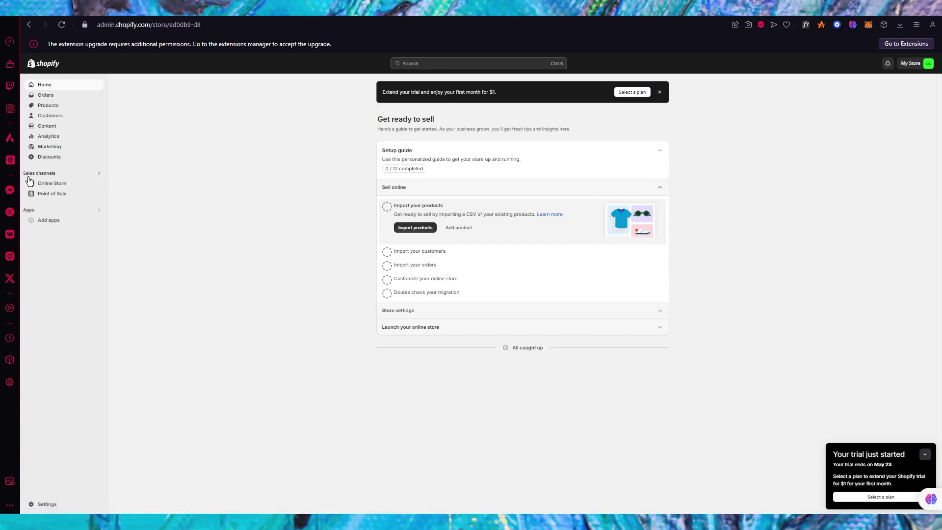
Set up Point of Sale for selling at markets, fairs and pop-ups.
click(51, 193)
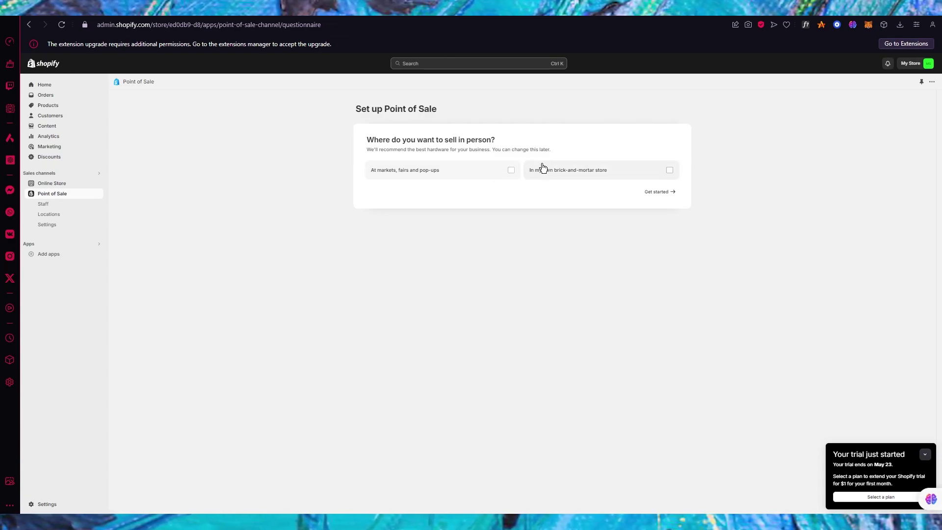
click(511, 171)
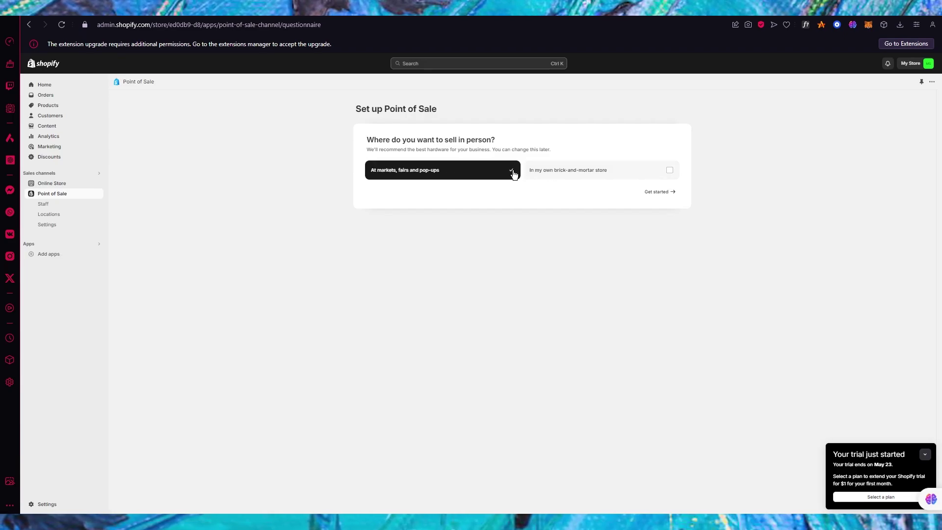
click(674, 193)
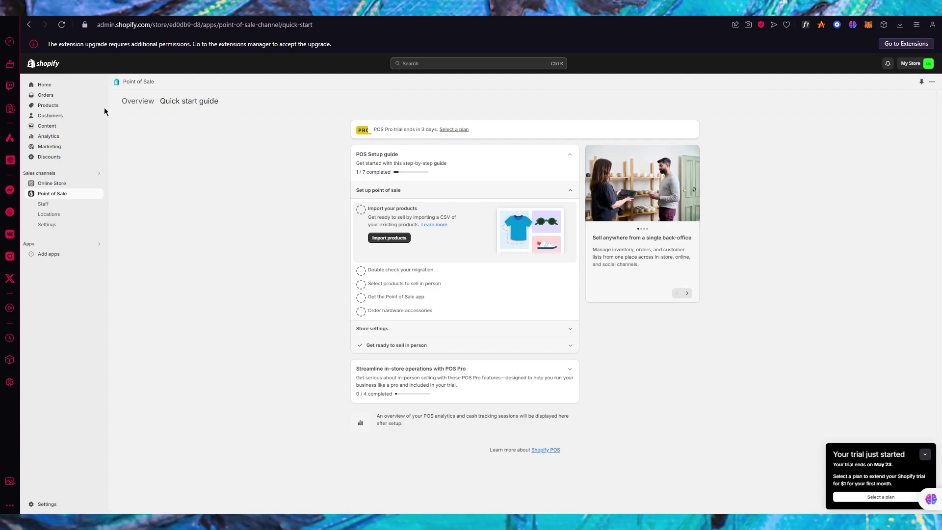
Start a new product from the Products page titled 'Black Hoodie'.
click(70, 109)
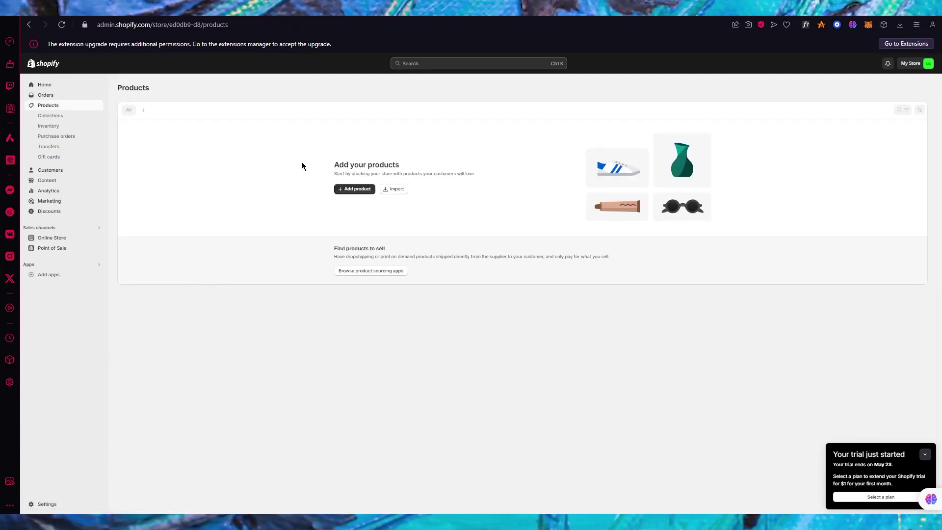
click(362, 190)
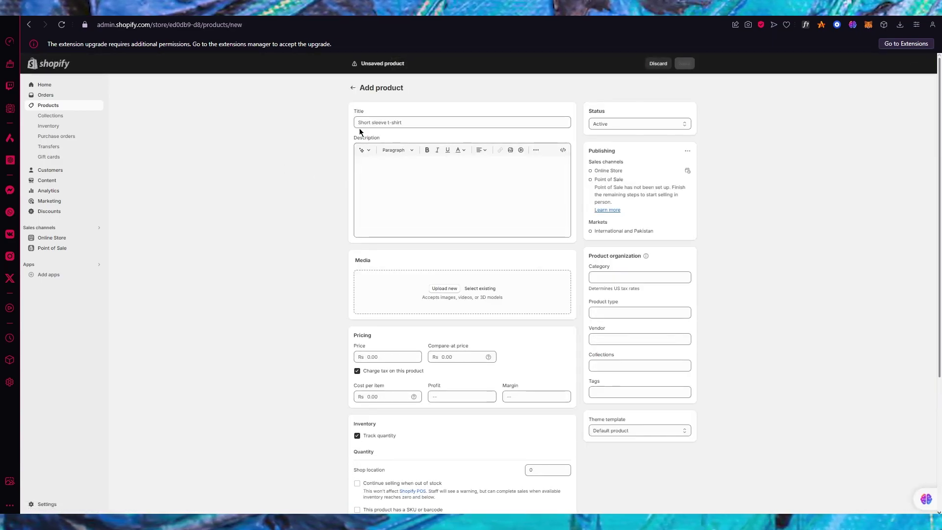
click(419, 118)
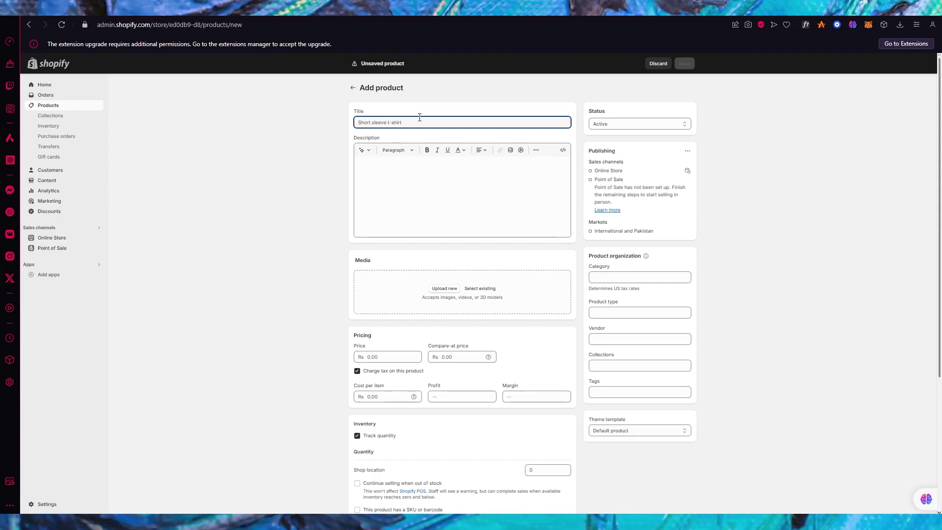
text(Bla)
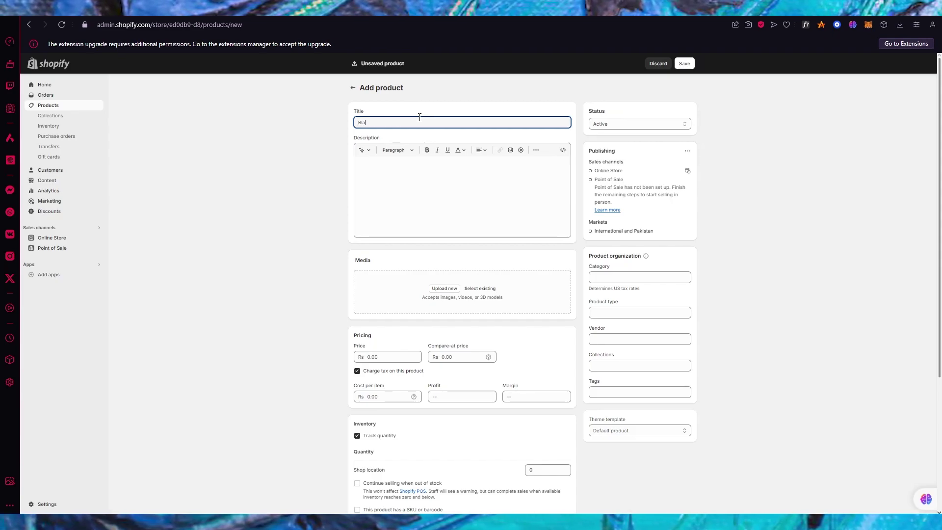
text(ck )
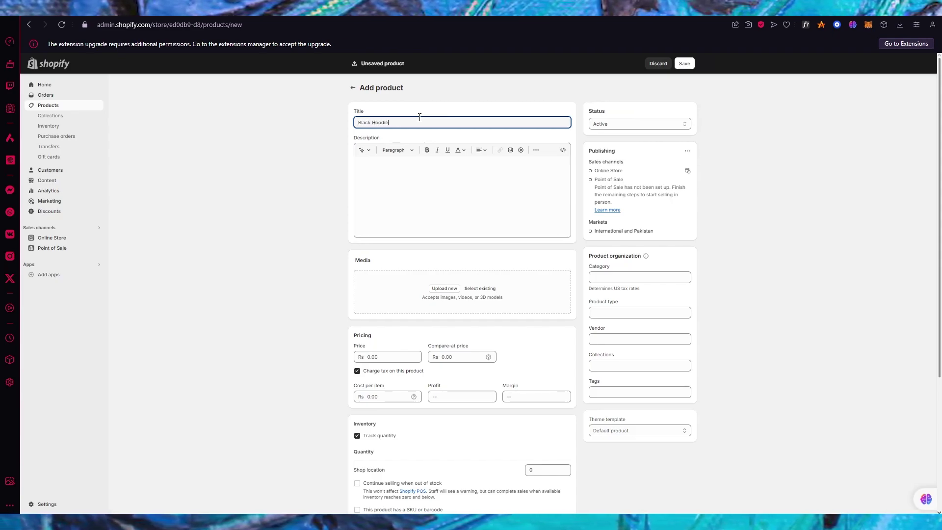
text(Hoodie)
scroll(496, 218, down, 1)
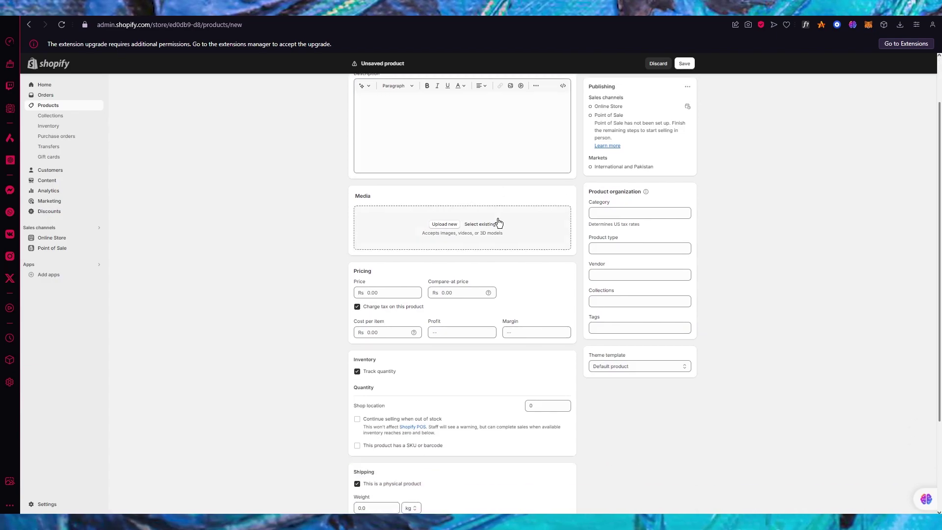
Try uploading 'statue front.png' from Downloads as the Black Hoodie's product image.
click(444, 225)
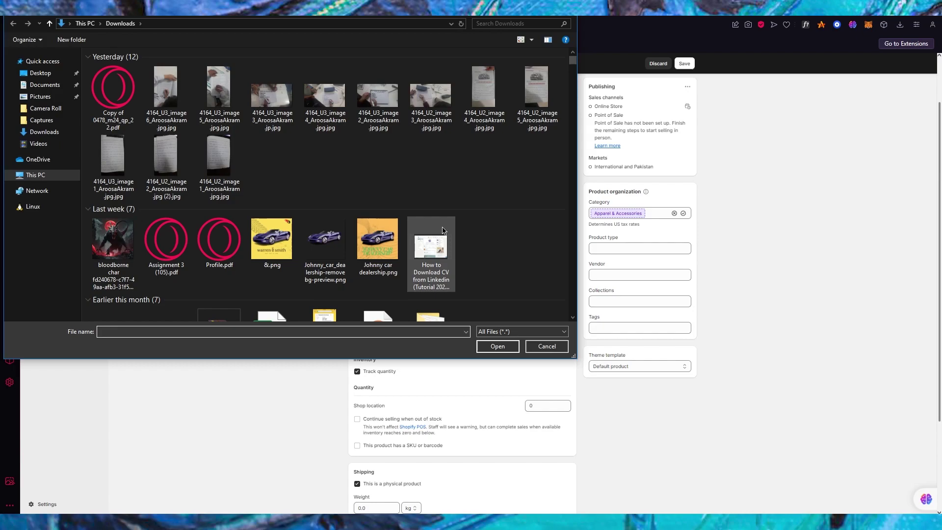
scroll(443, 231, down, 15)
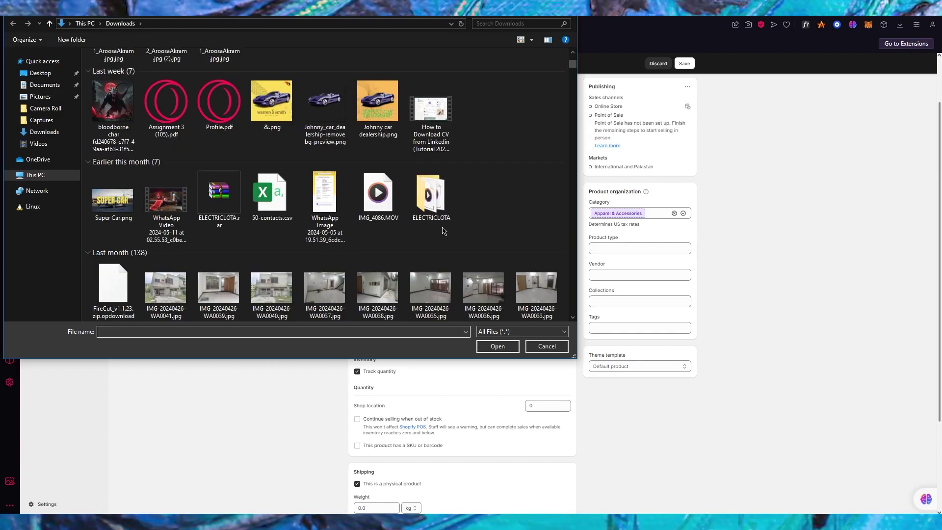
scroll(443, 231, down, 10)
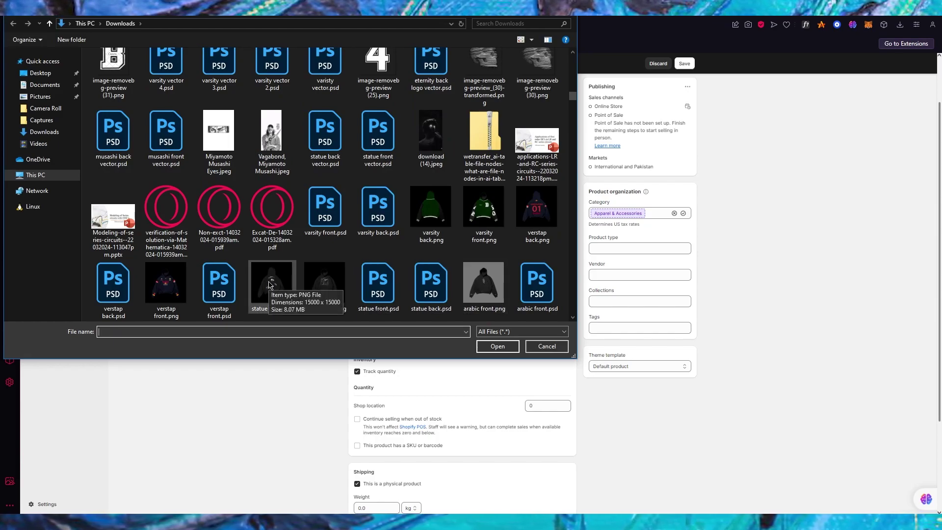
double_click(321, 285)
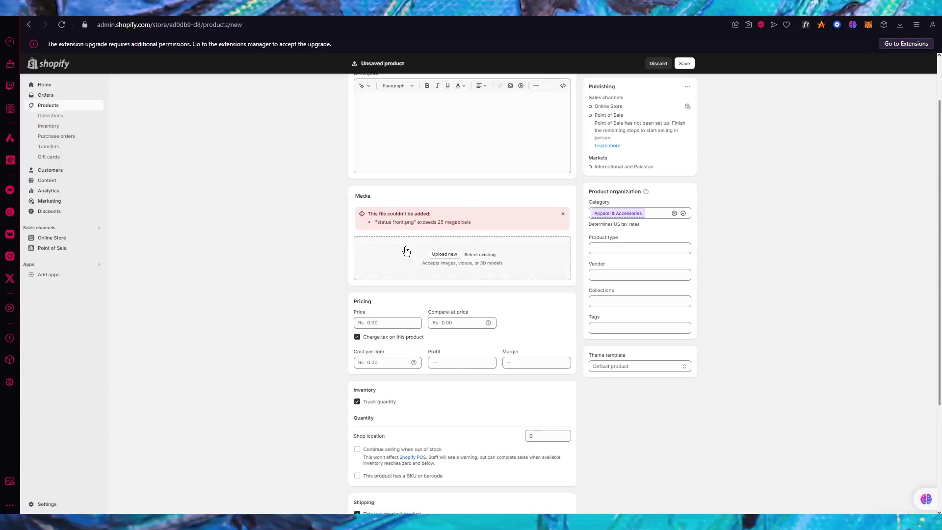
scroll(535, 217, up, 2)
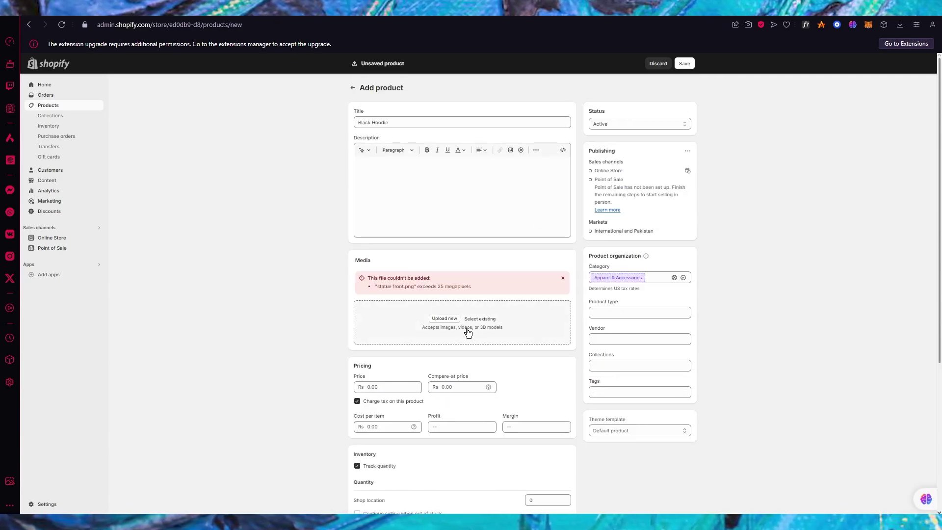
Save the Black Hoodie as an active product without media.
scroll(490, 265, down, 5)
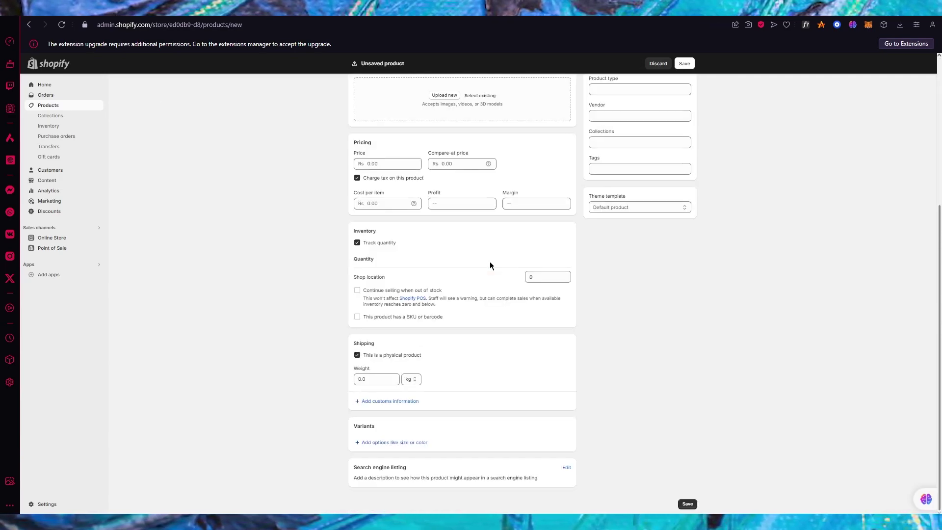
click(687, 504)
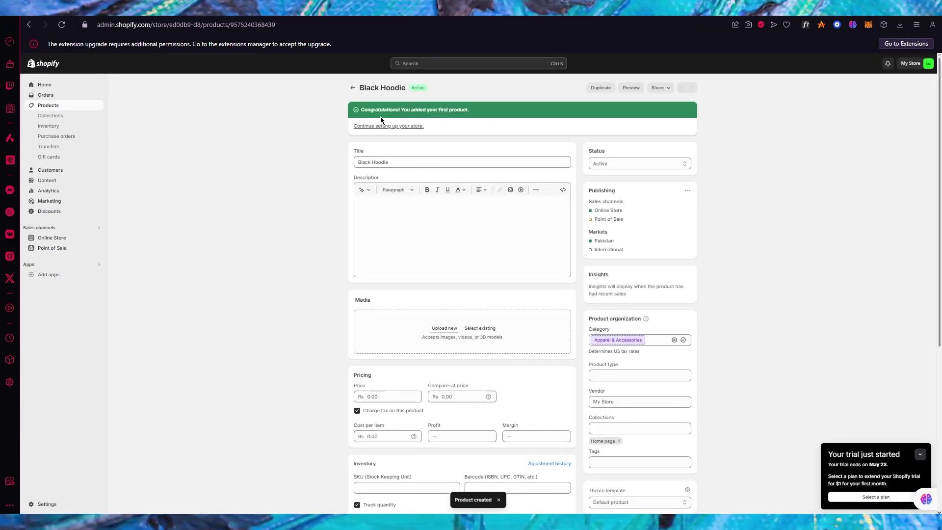
Email the POS app download link from the Point of Sale quick start guide to the temporary inbox.
click(353, 88)
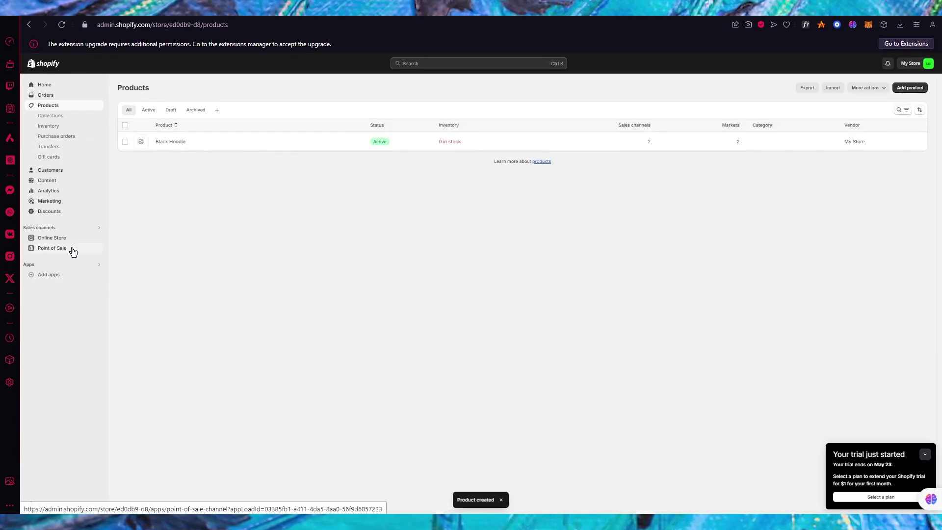
click(70, 248)
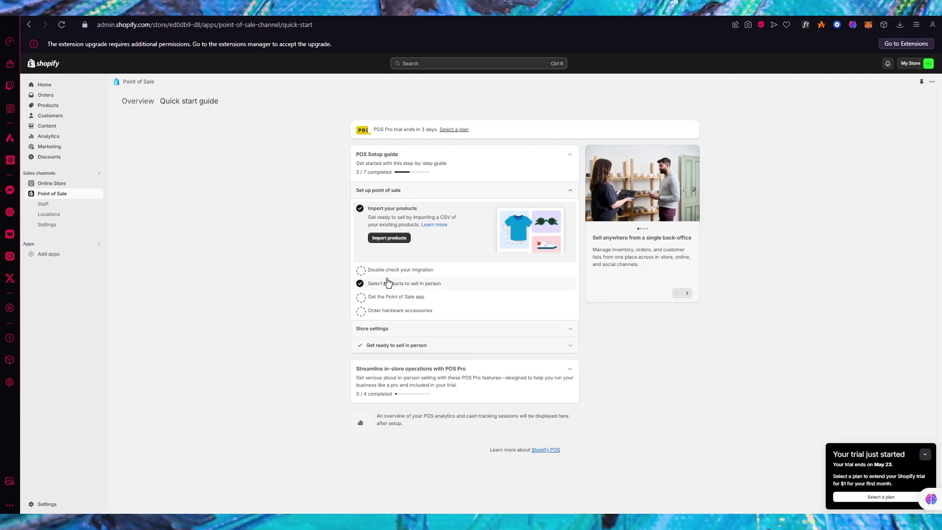
click(407, 271)
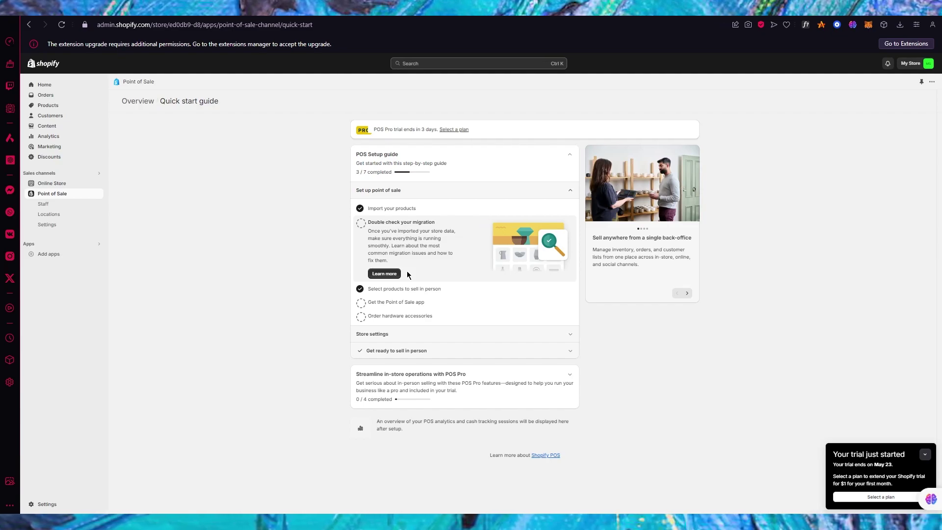
click(422, 301)
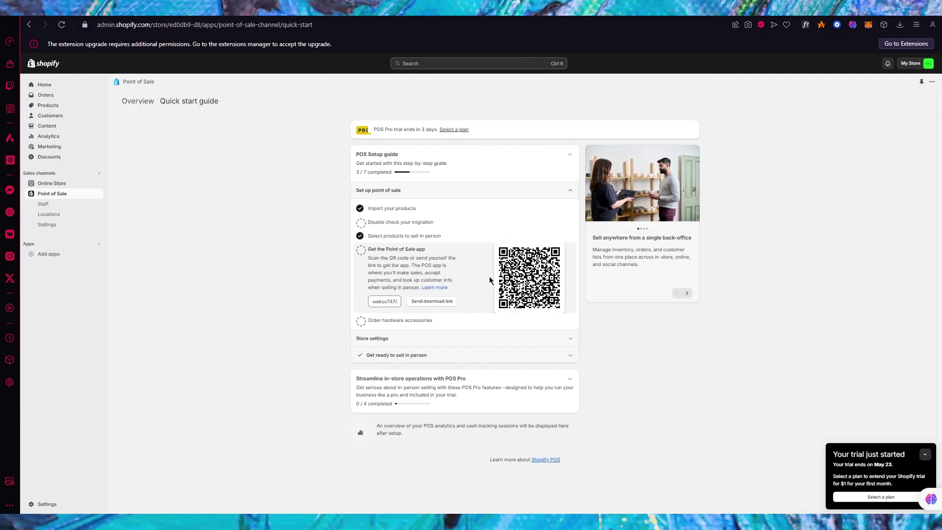
click(440, 302)
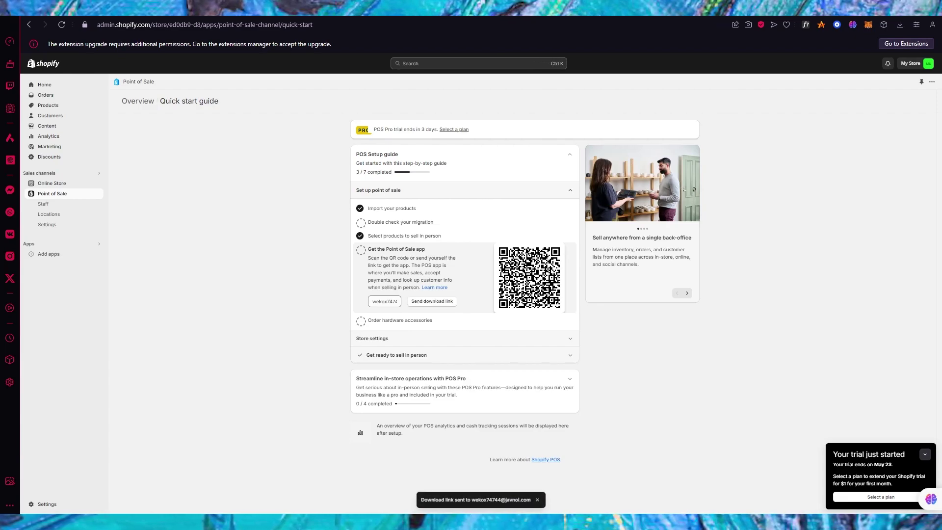
key(ctrl+Tab)
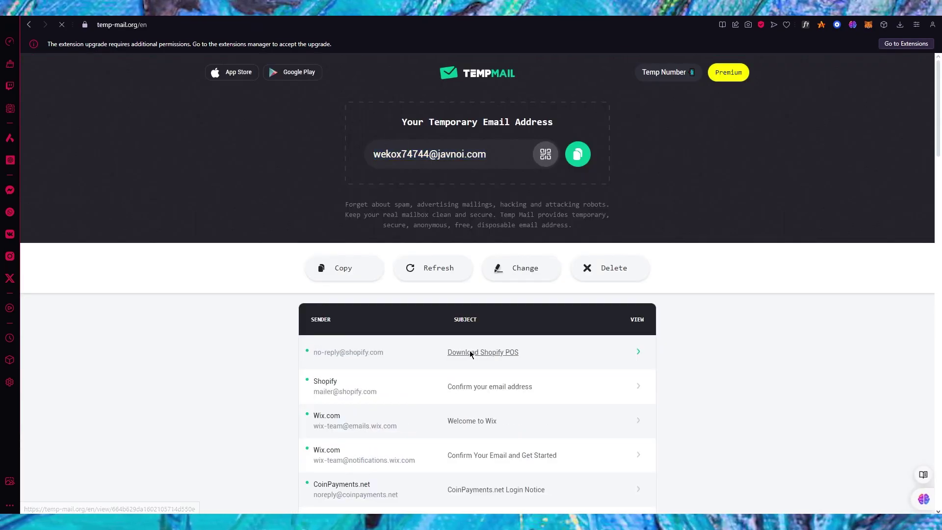
Open the Download Shopify POS email and follow its download link.
click(470, 352)
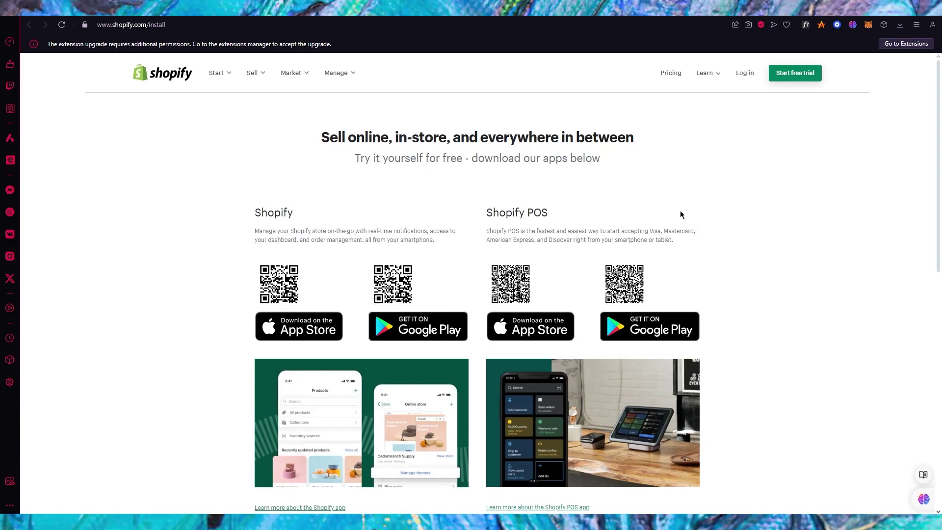
Browse the Shopify app install page and highlight part of the Shopify POS description.
scroll(680, 210, down, 3)
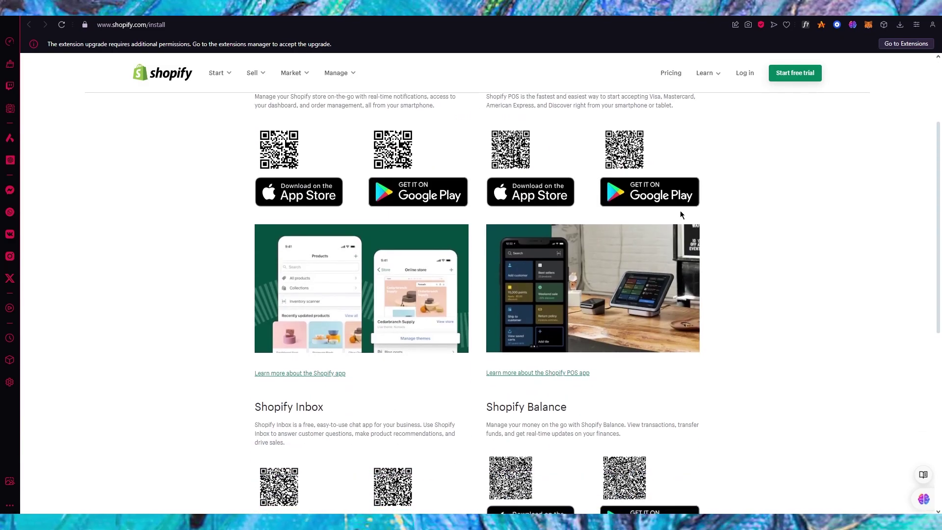
scroll(373, 250, down, 3)
scroll(169, 323, down, 5)
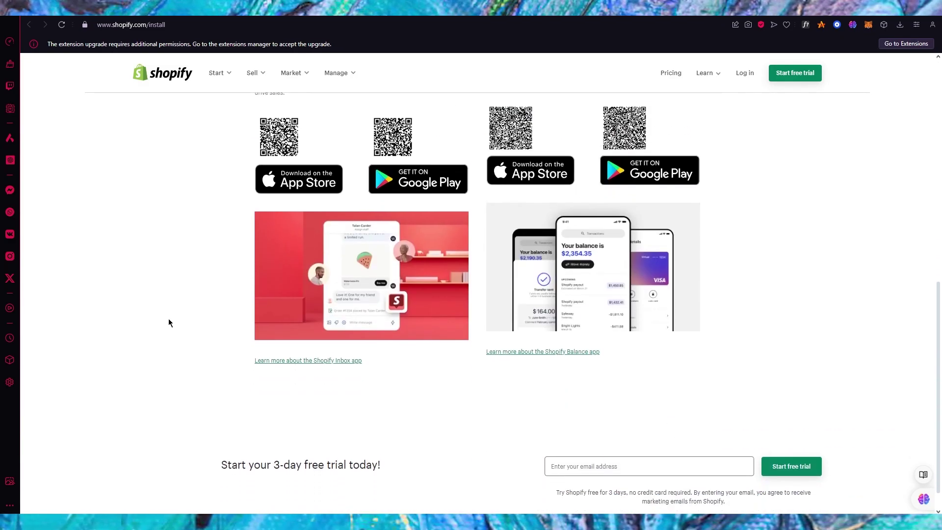
scroll(169, 323, up, 10)
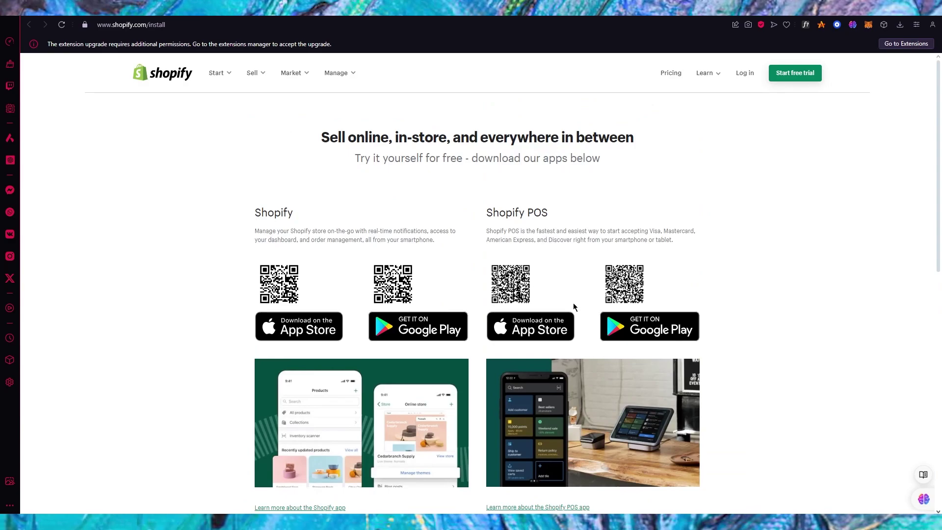
scroll(714, 313, down, 1)
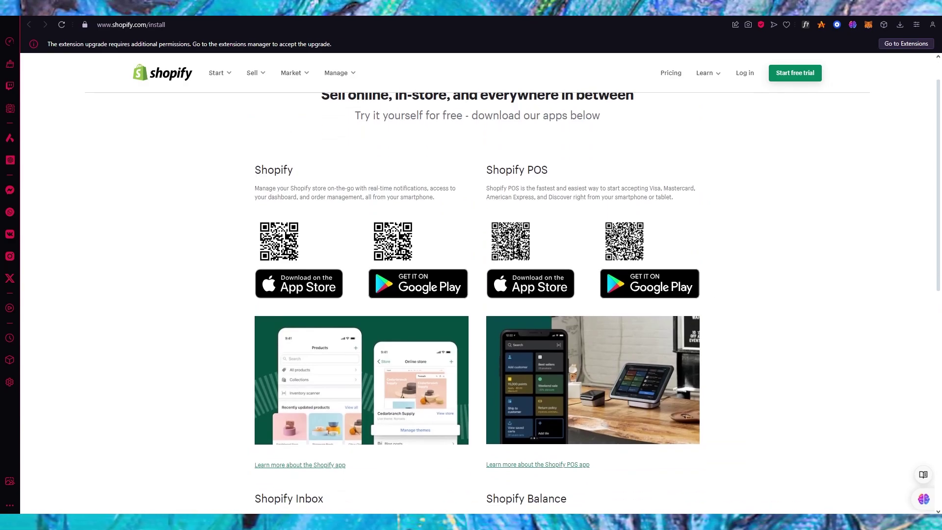
drag(537, 188, 711, 194)
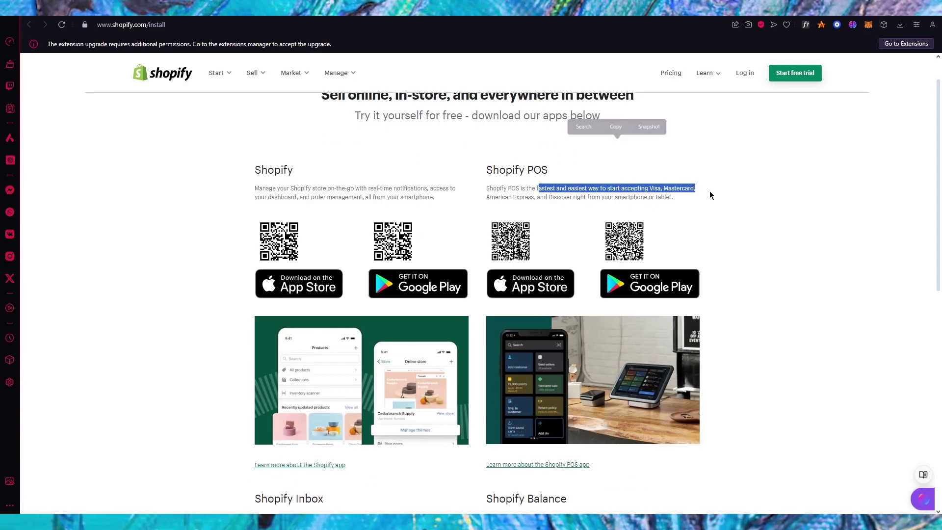
click(770, 168)
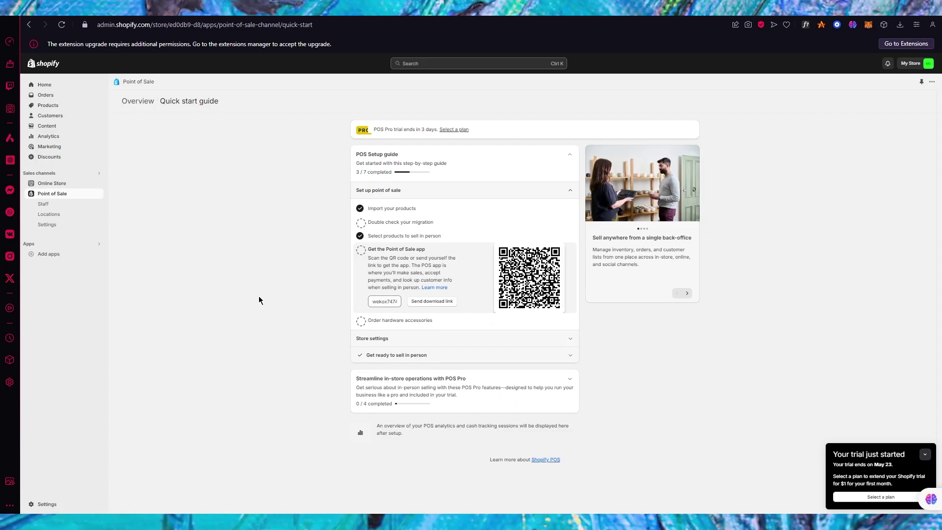
Expand the Order hardware accessories step, then the Store settings steps of the POS guide.
click(380, 321)
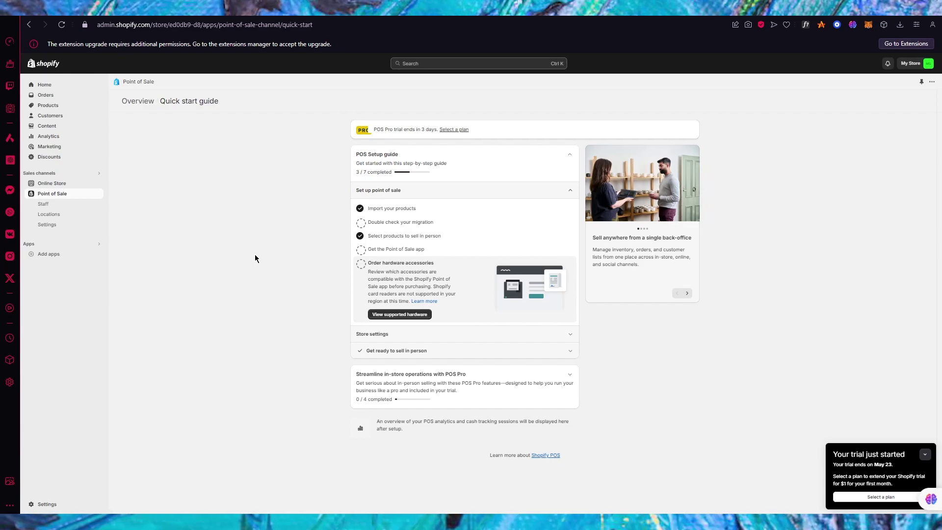
click(492, 334)
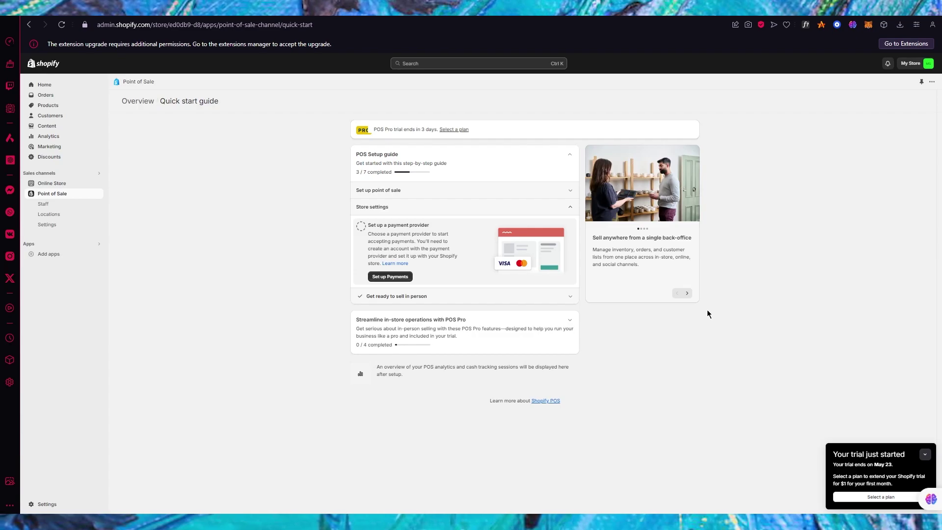
In Payments settings, browse the third-party providers and open the Integration-UseePay provider page.
click(46, 504)
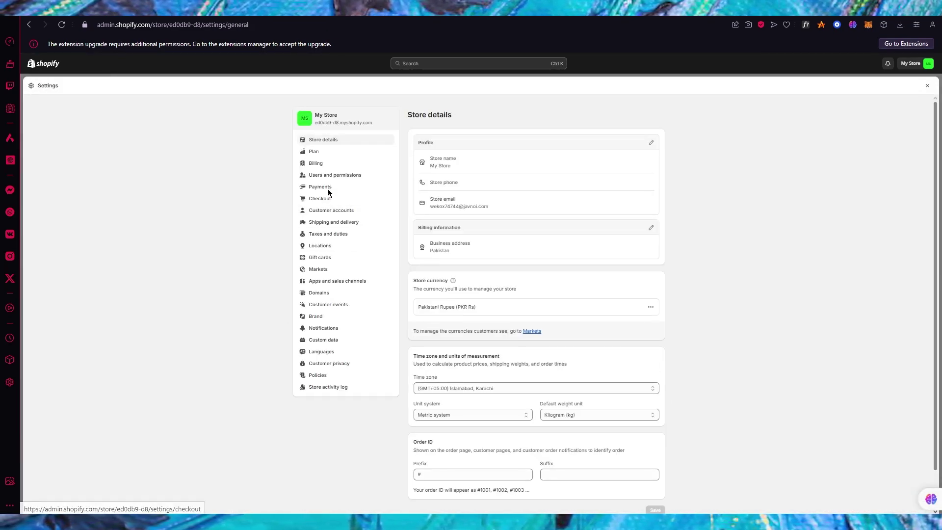
click(324, 188)
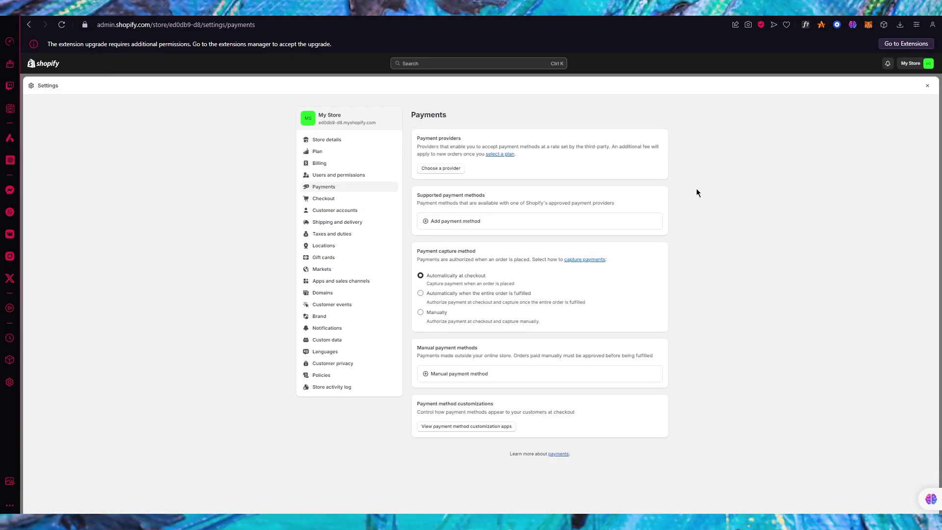
click(451, 172)
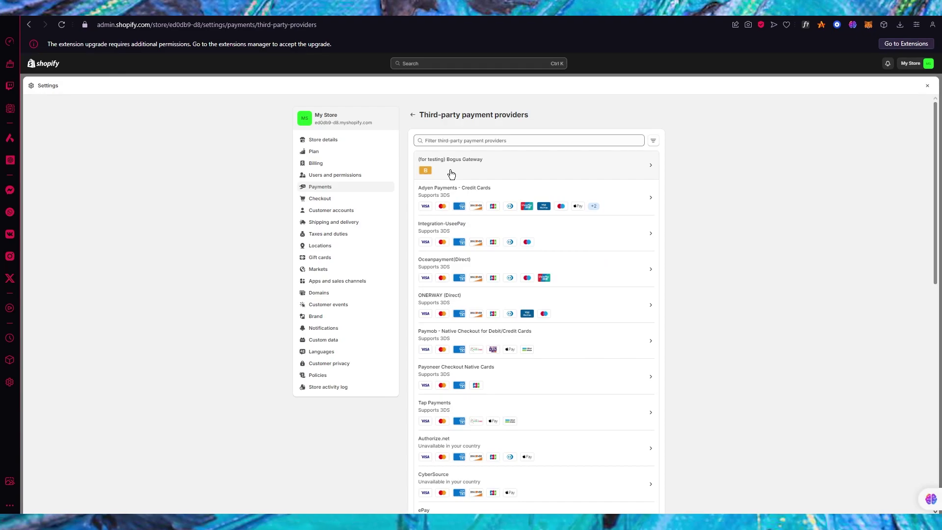
scroll(494, 280, down, 10)
scroll(494, 279, up, 10)
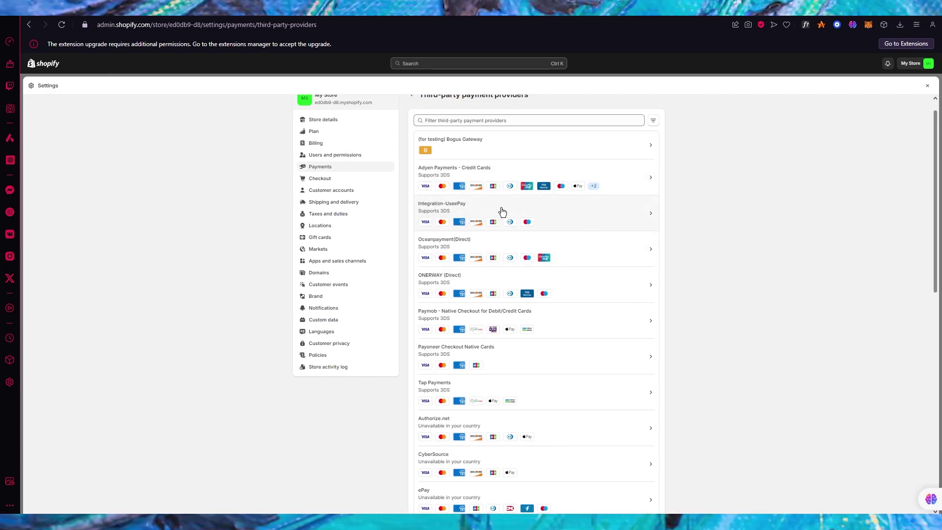
click(534, 213)
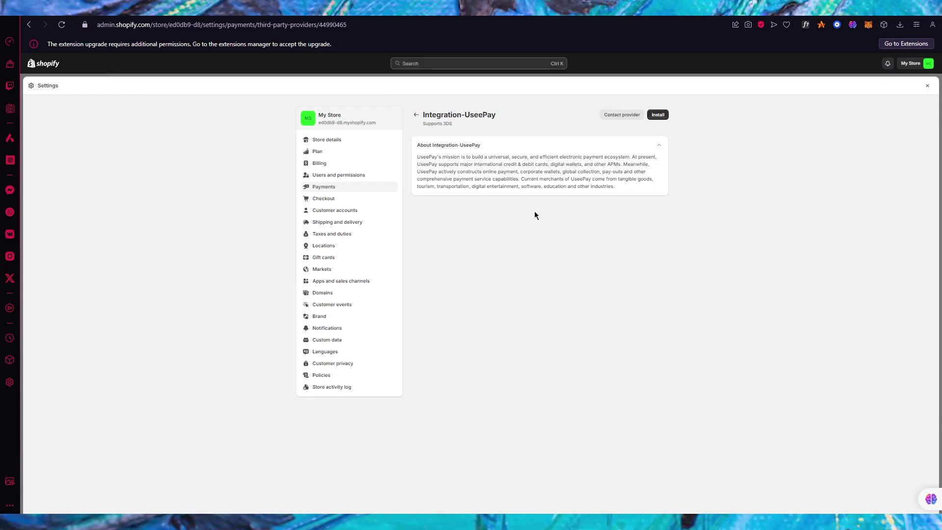
Back in the POS guide, expand Get ready to sell in person and view the POS Staff list.
click(927, 85)
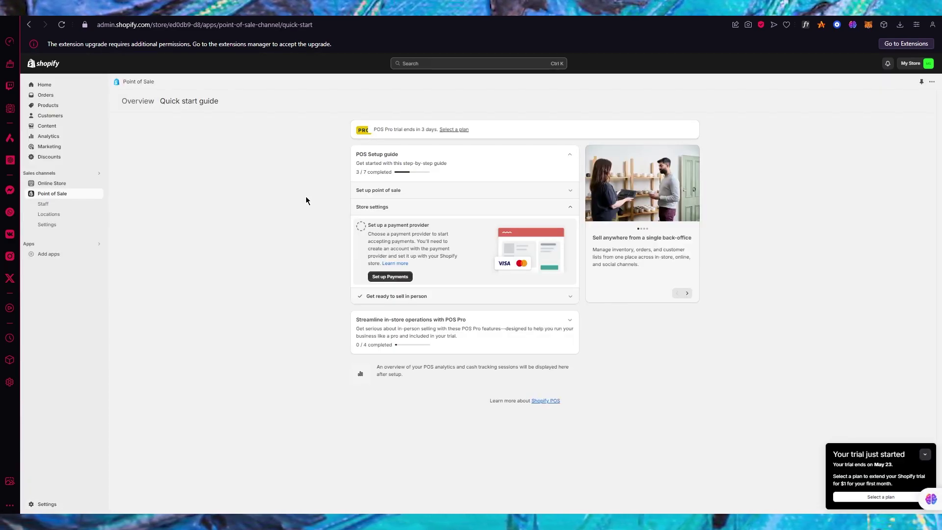
click(472, 299)
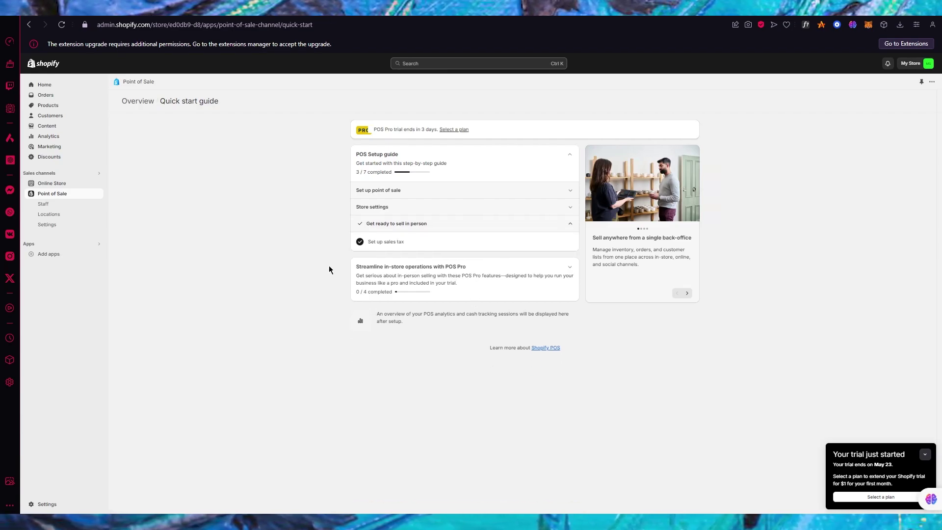
click(82, 205)
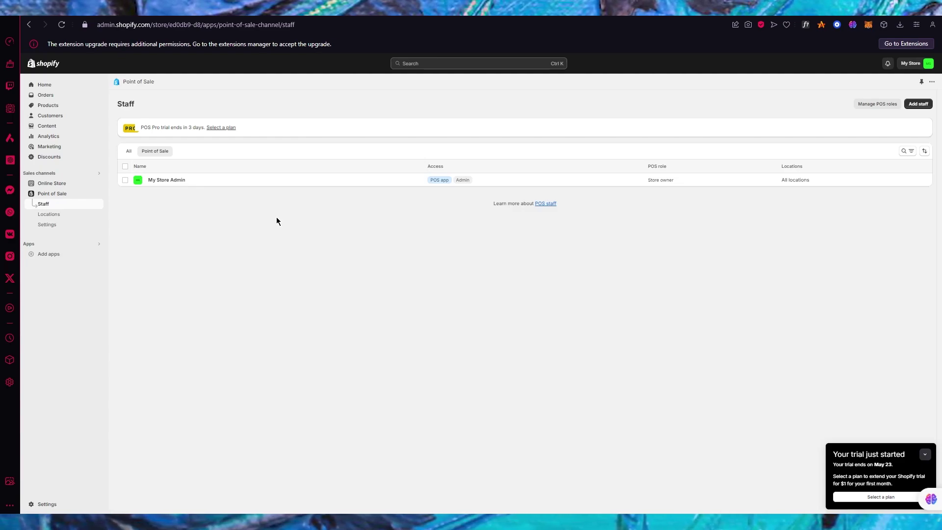
click(915, 104)
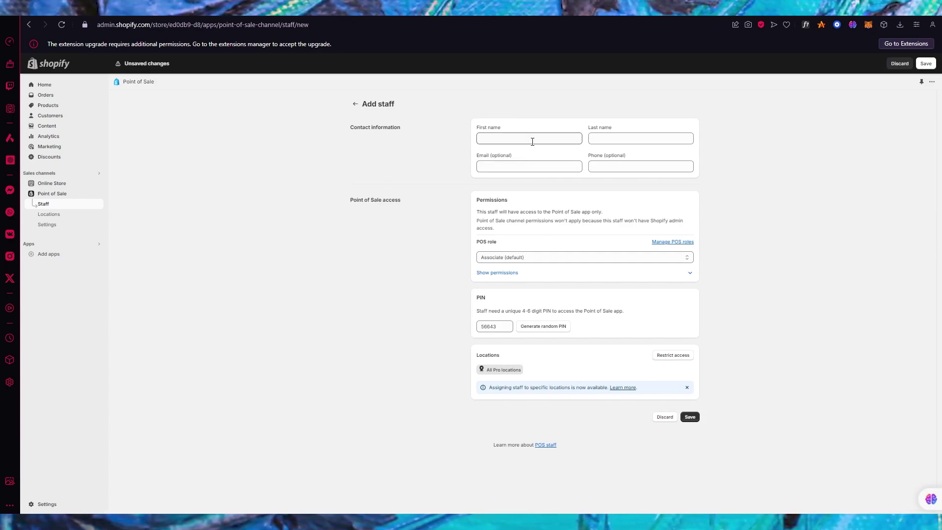
click(547, 139)
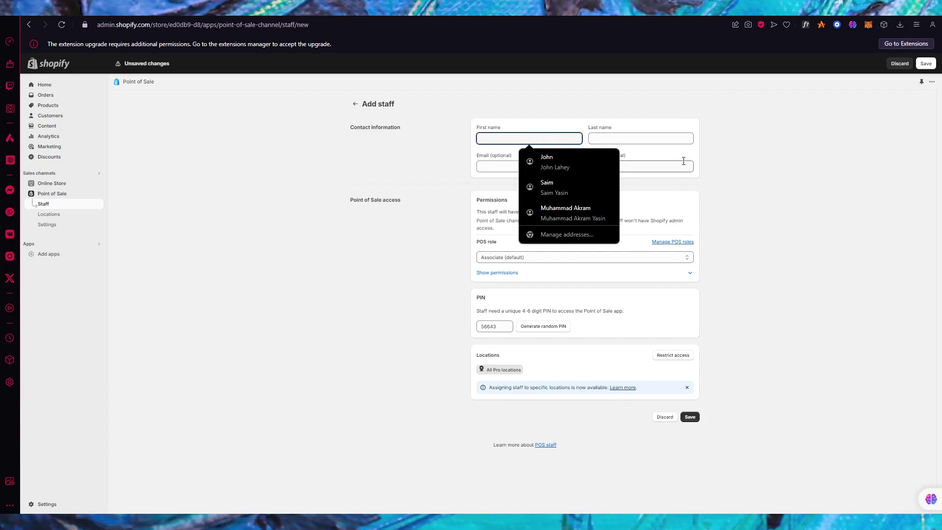
click(798, 189)
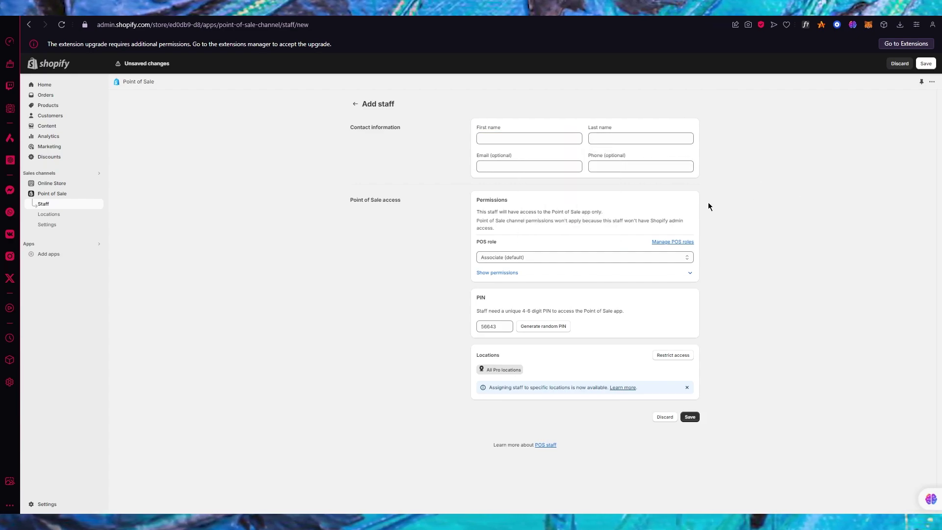
click(533, 256)
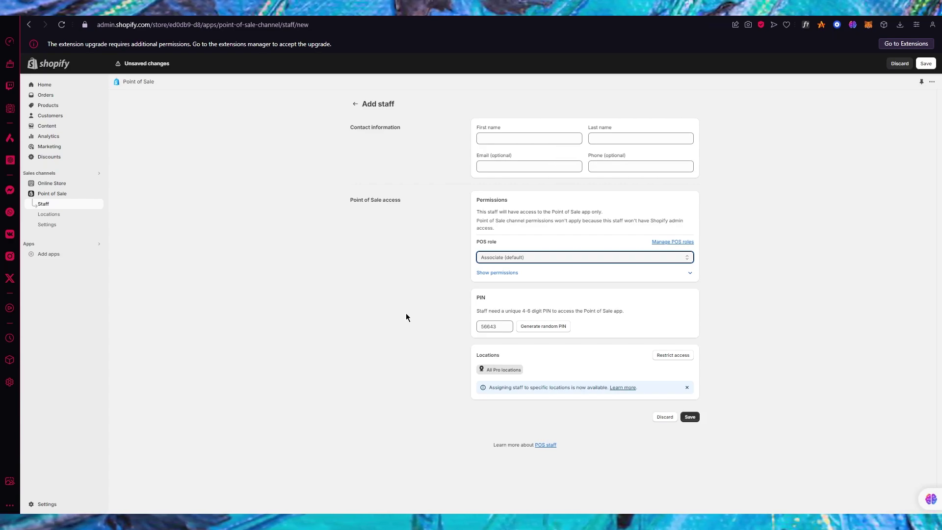
click(531, 326)
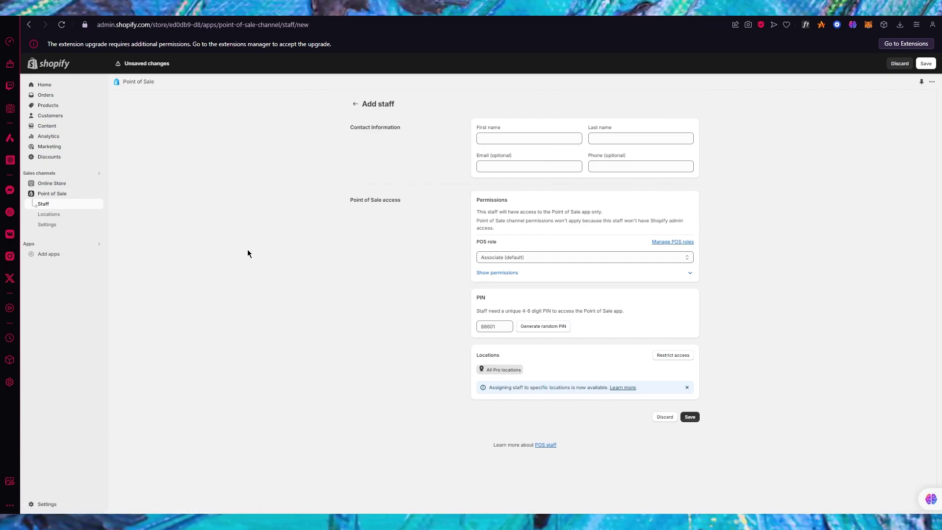
click(355, 104)
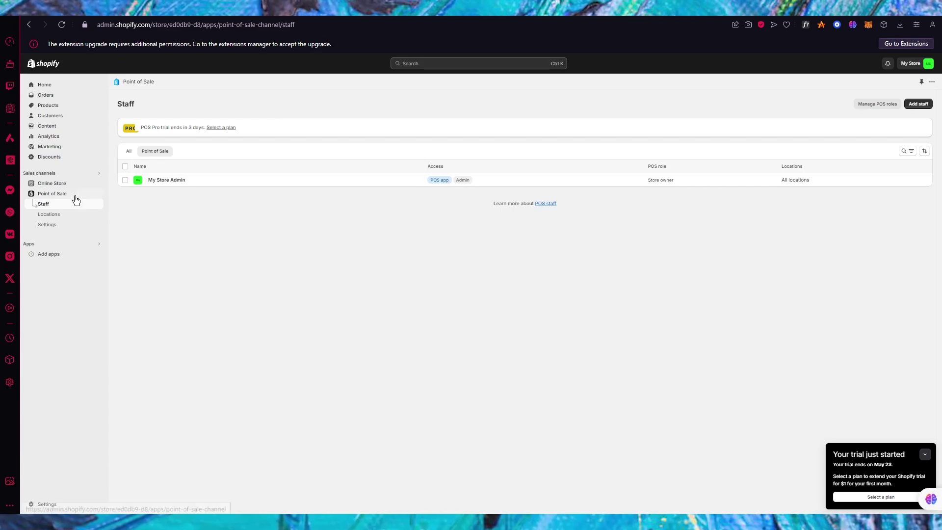
View the POS Locations page showing Shop location, Pakistan, on the Pro trial.
click(54, 214)
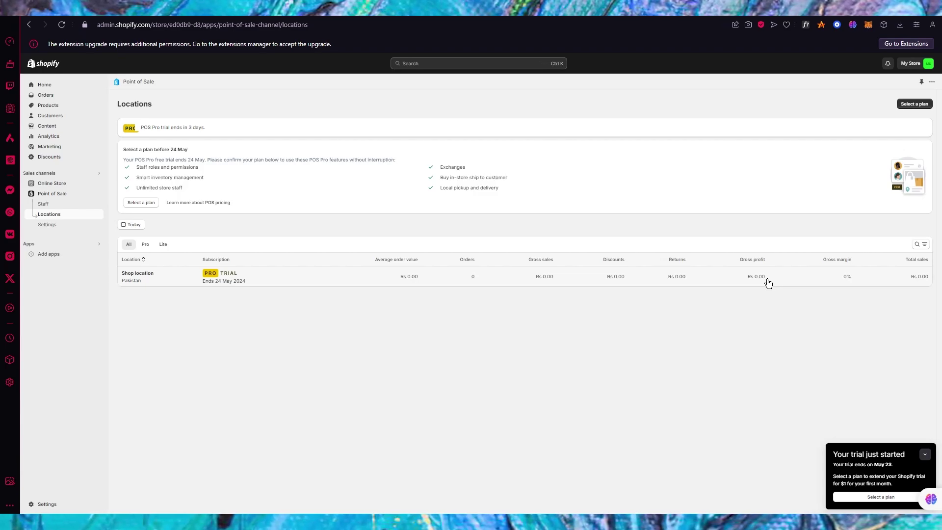
Open the Point of Sale Settings page with its General, Checkout and Orders options.
click(82, 225)
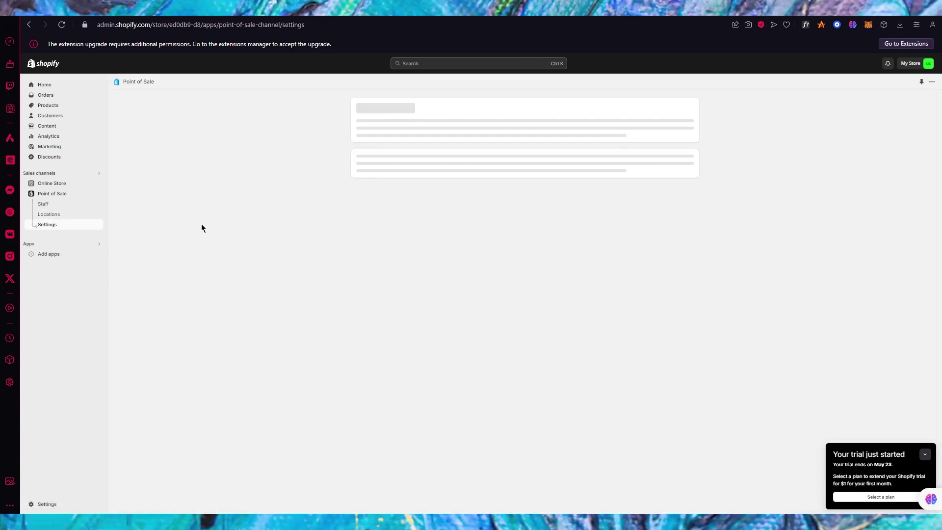